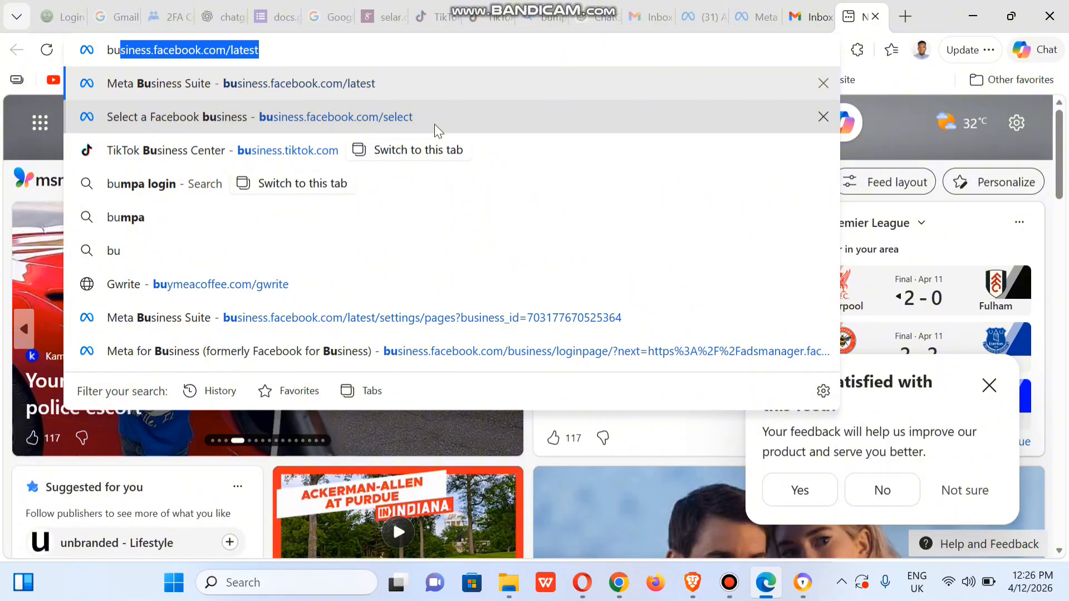
- Open the Pages settings of the Gwrite business portfolio and start a request for shared access to a Facebook Page
left_click(439, 130)
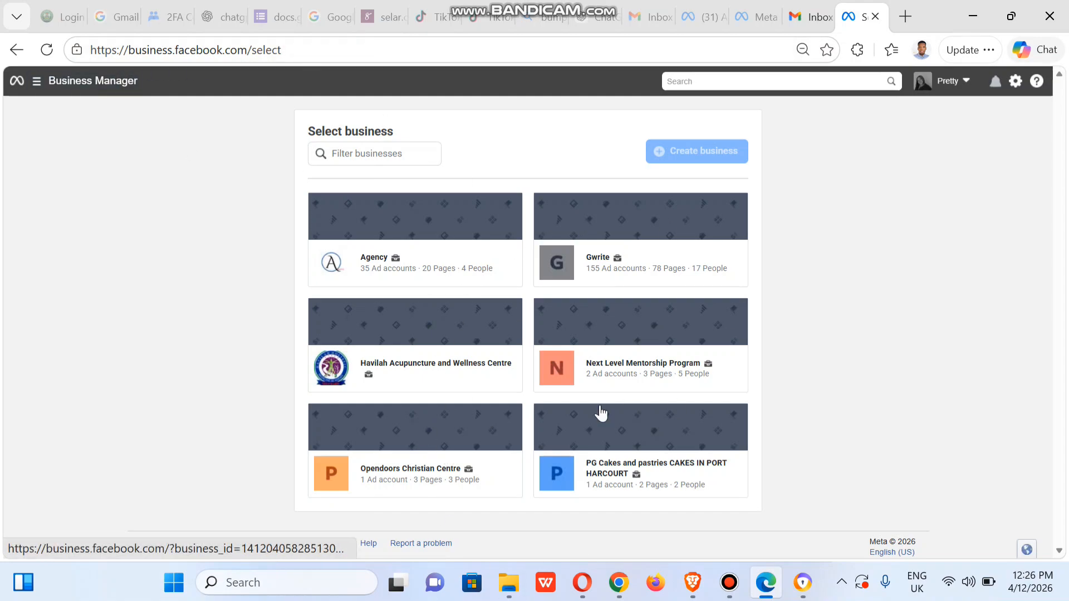
left_click(651, 248)
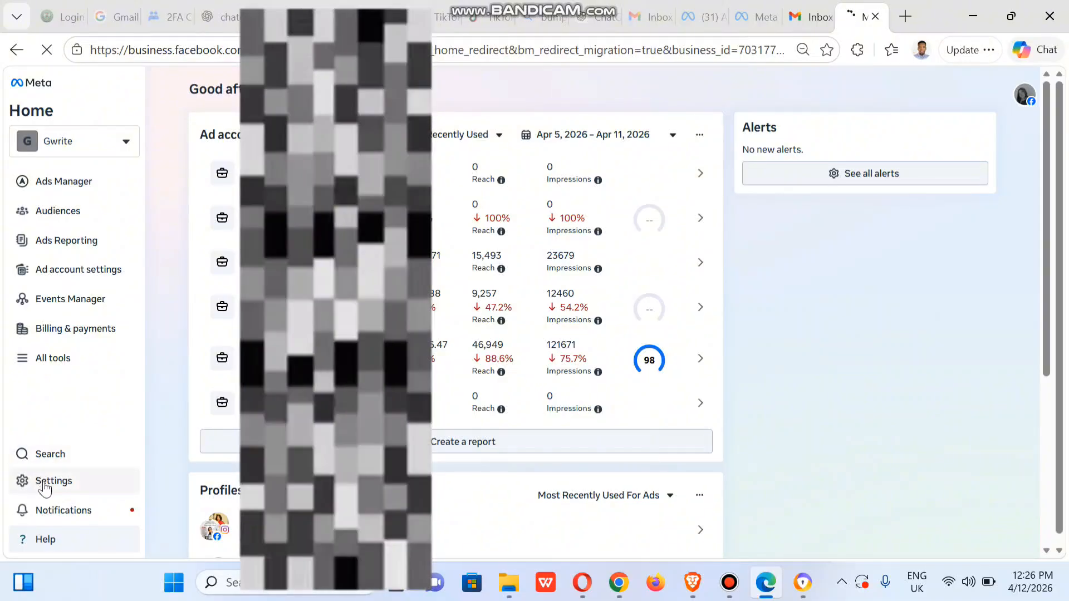
left_click(39, 483)
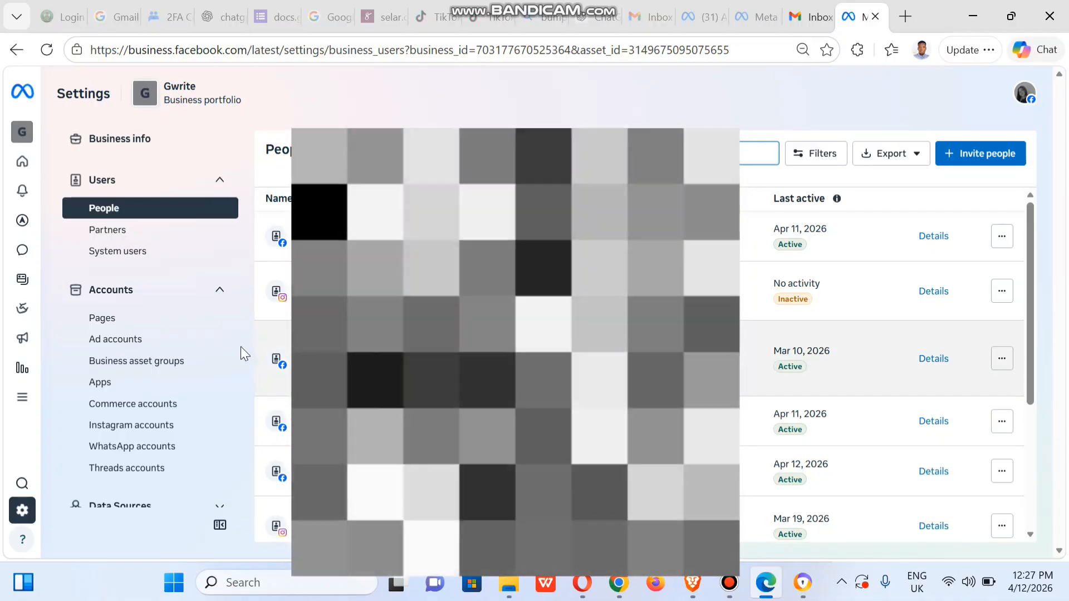
left_click(110, 323)
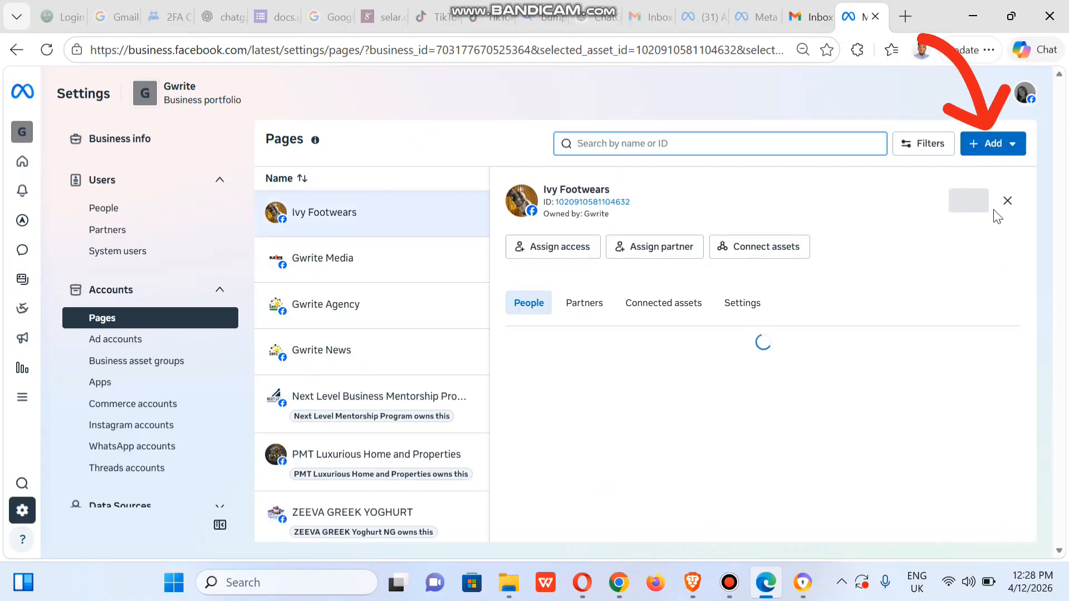
left_click(987, 150)
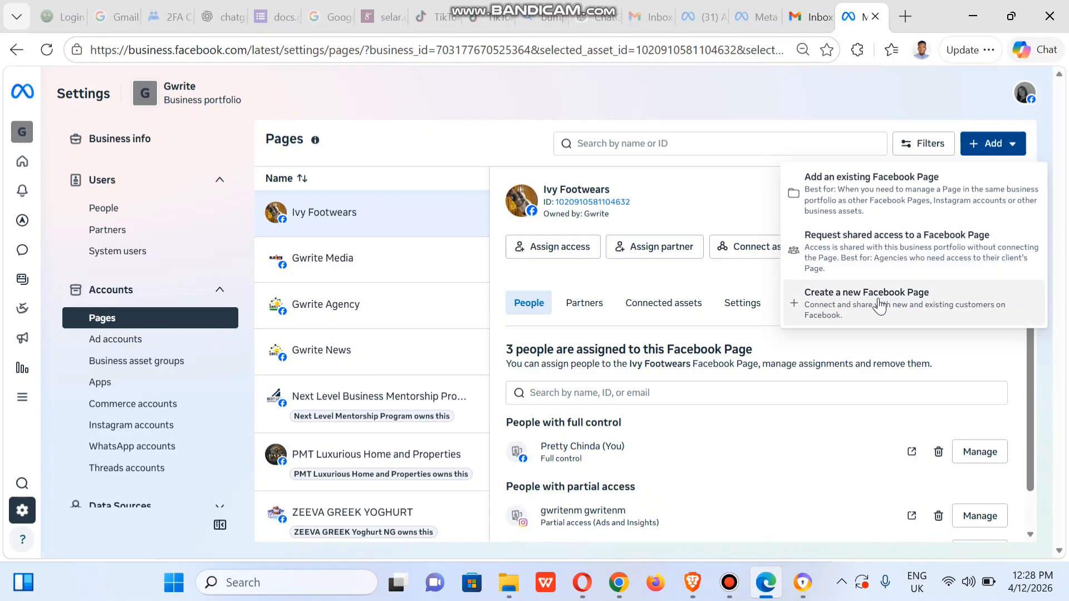
left_click(882, 257)
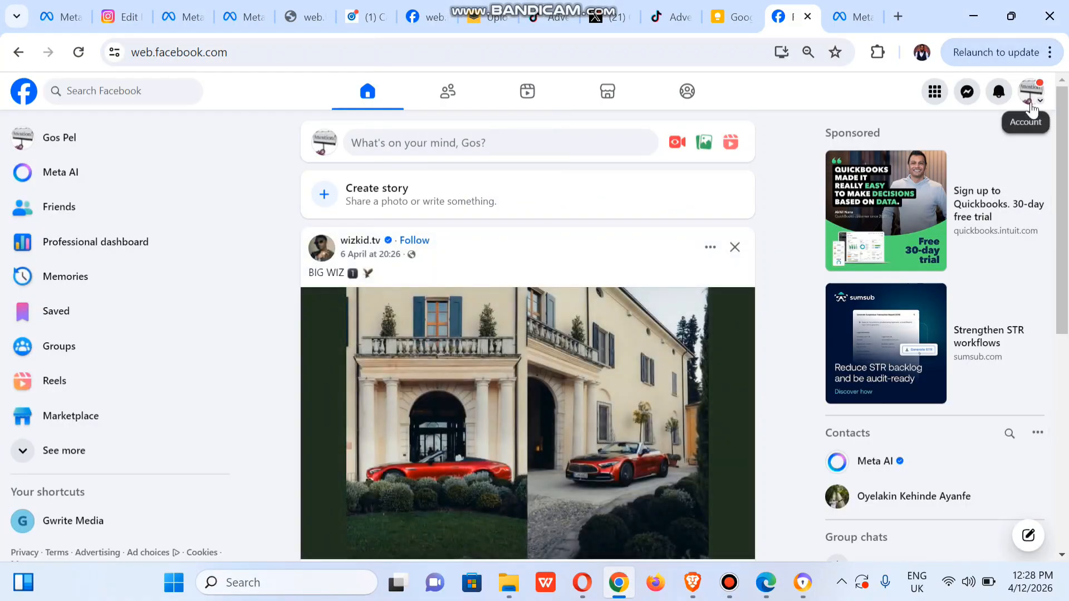
- In Chrome, switch Facebook to the Gwrite Media profile, accept using the Page, and copy its web address
left_click(1035, 100)
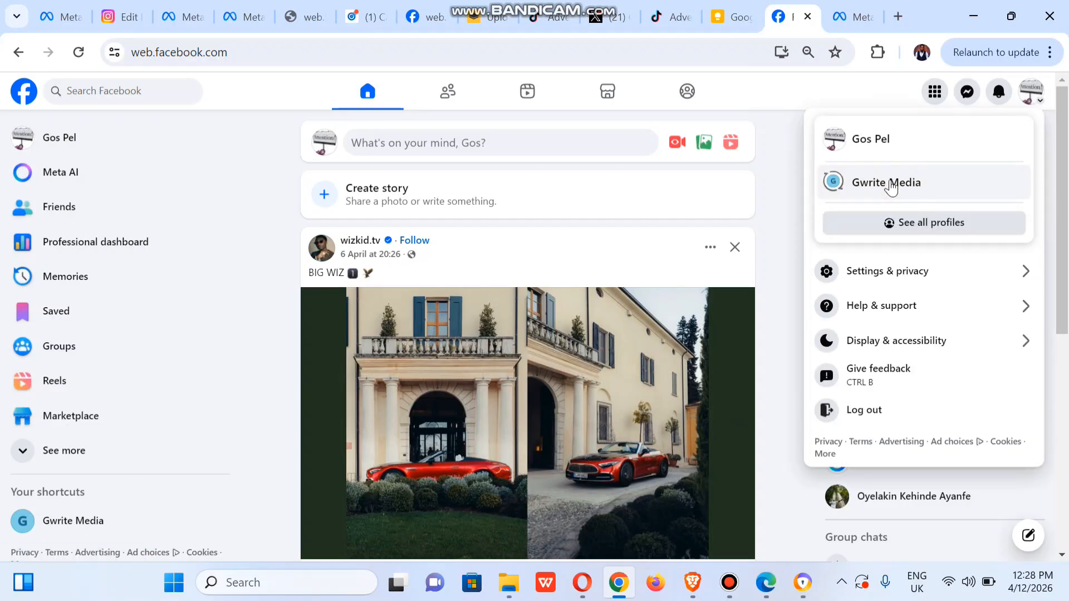
left_click(891, 188)
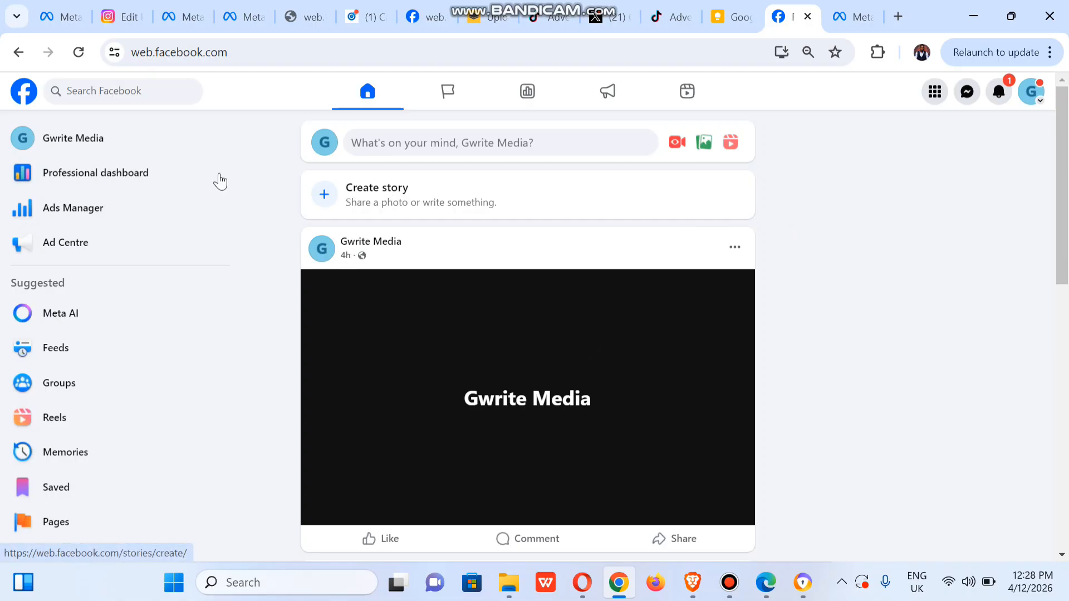
left_click(78, 145)
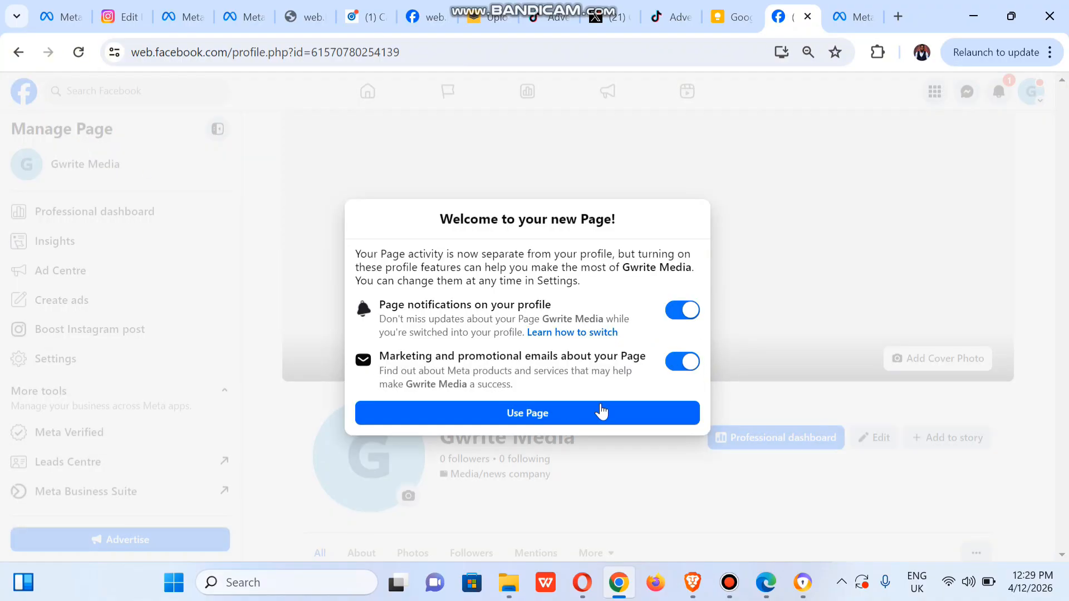
left_click(557, 417)
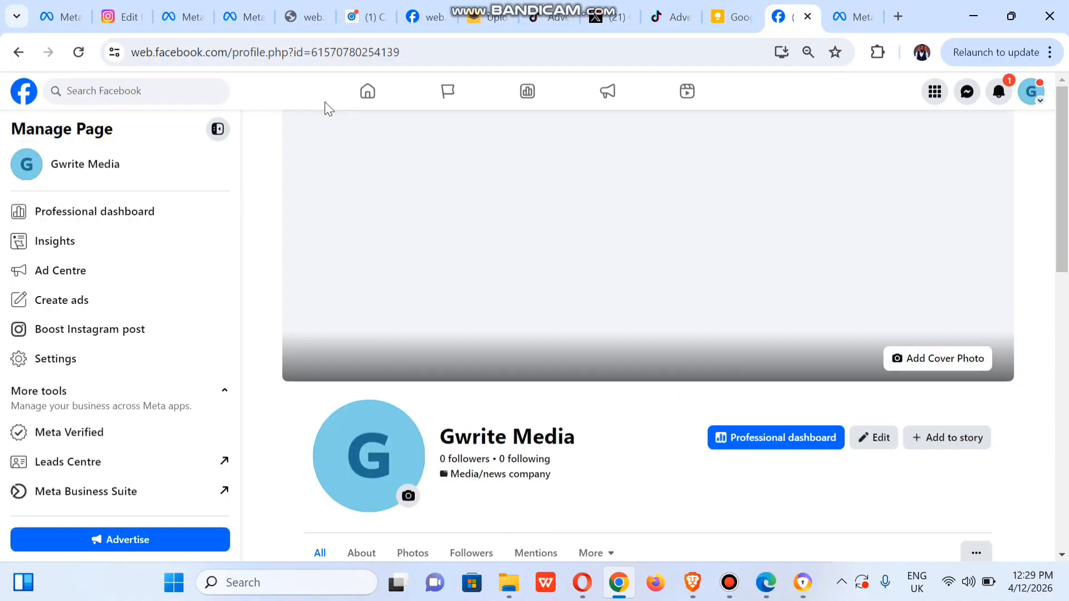
left_click(303, 55)
key("ctrl+c")
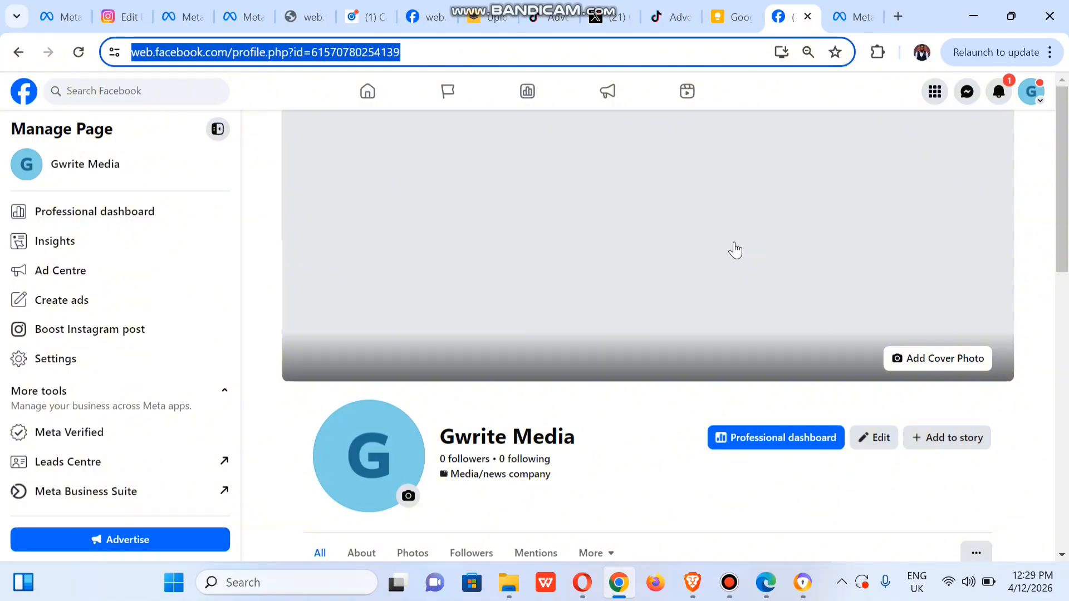
left_click(973, 15)
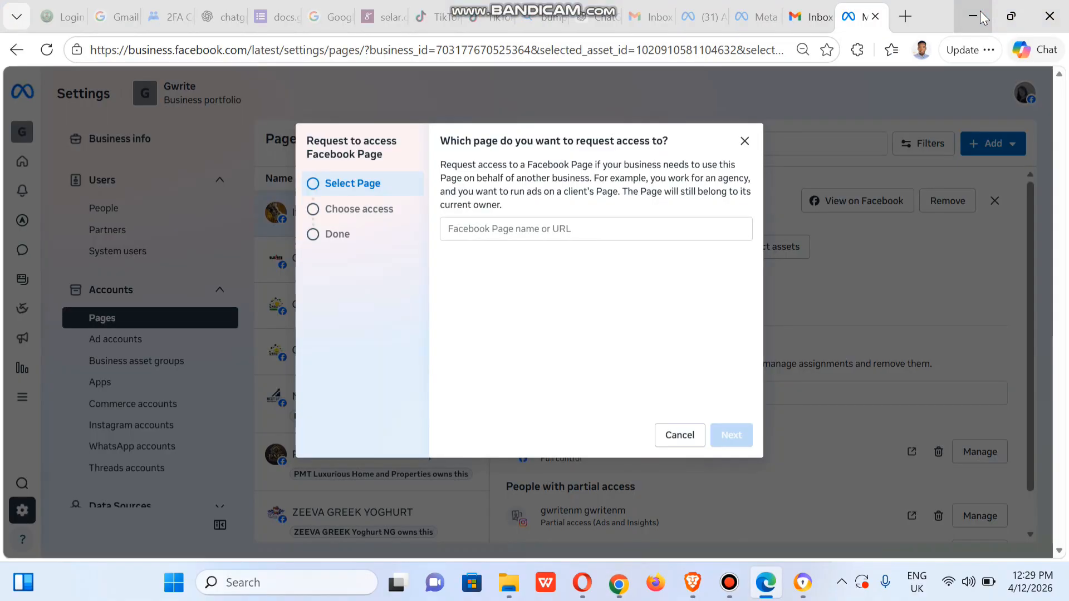
- Look up the Page with the copied URL, select Gwrite Media for the access request, and proceed to the access choices
left_click(470, 228)
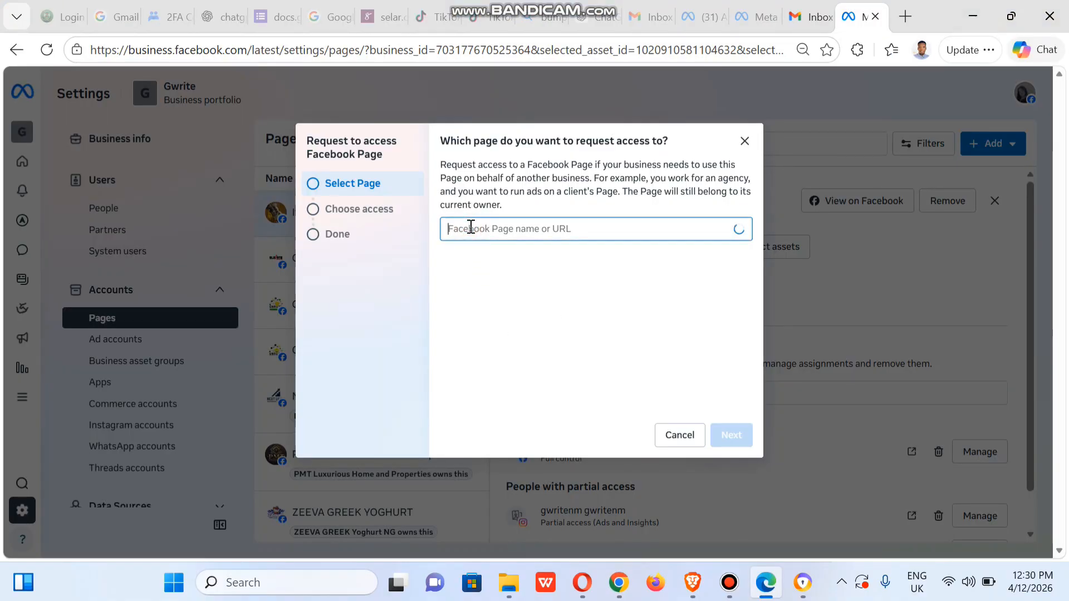
key("ctrl+v")
left_click(572, 262)
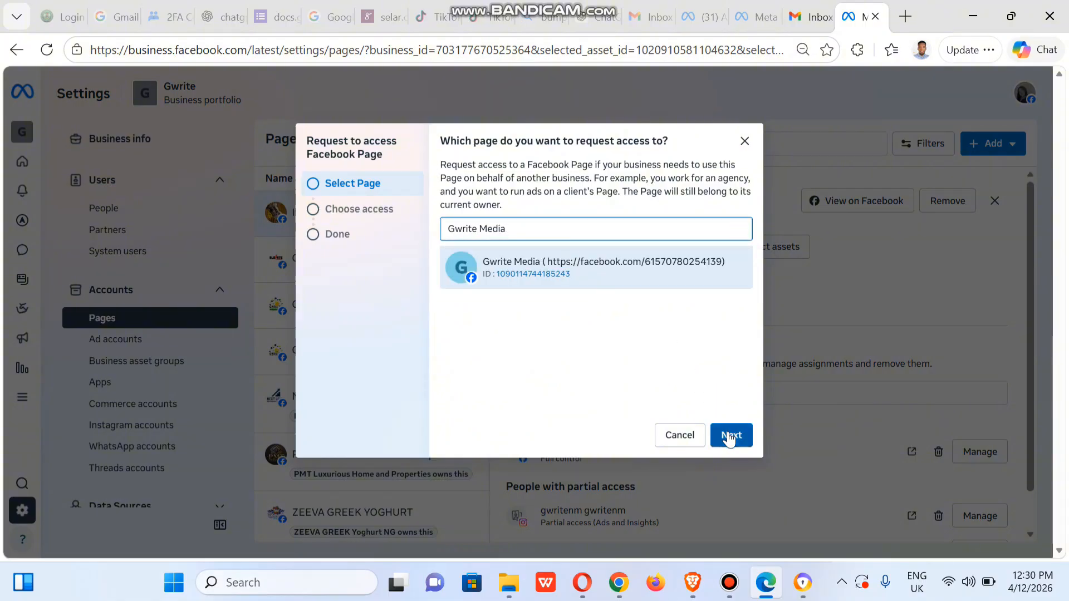
left_click(729, 437)
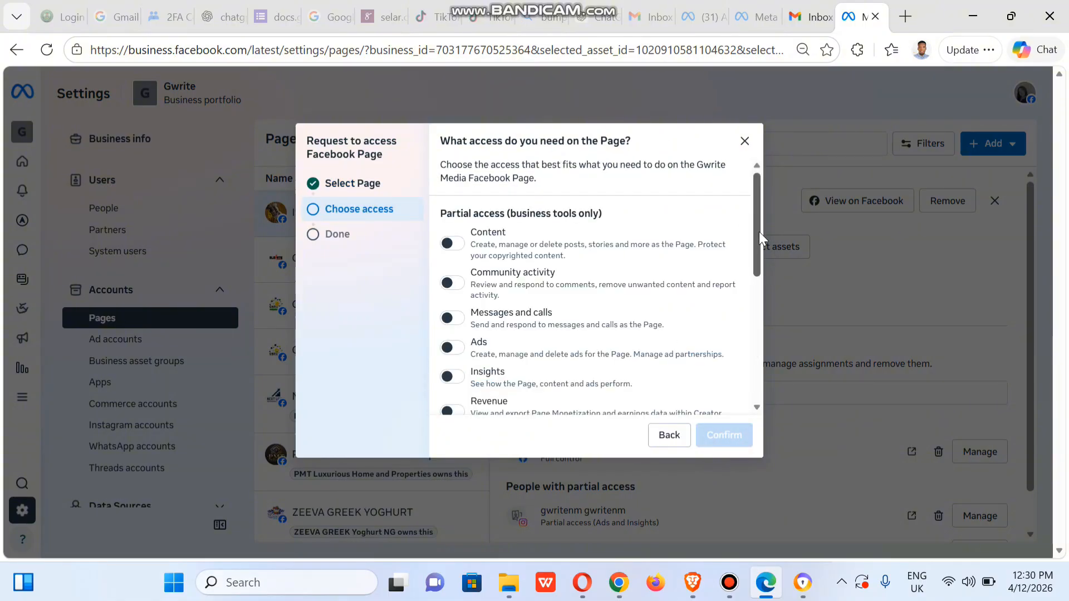
- Request partial access for business tools and Facebook (Content, Messages, Community activity, Ads, Insights) and also enable Leads
left_click_drag(759, 235, 756, 317)
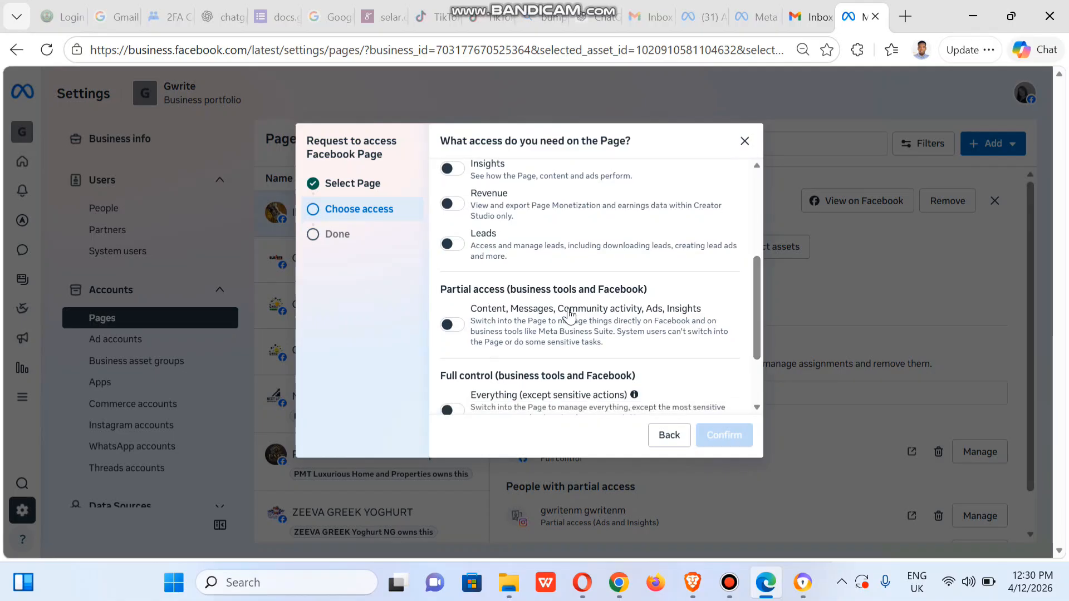
left_click(451, 324)
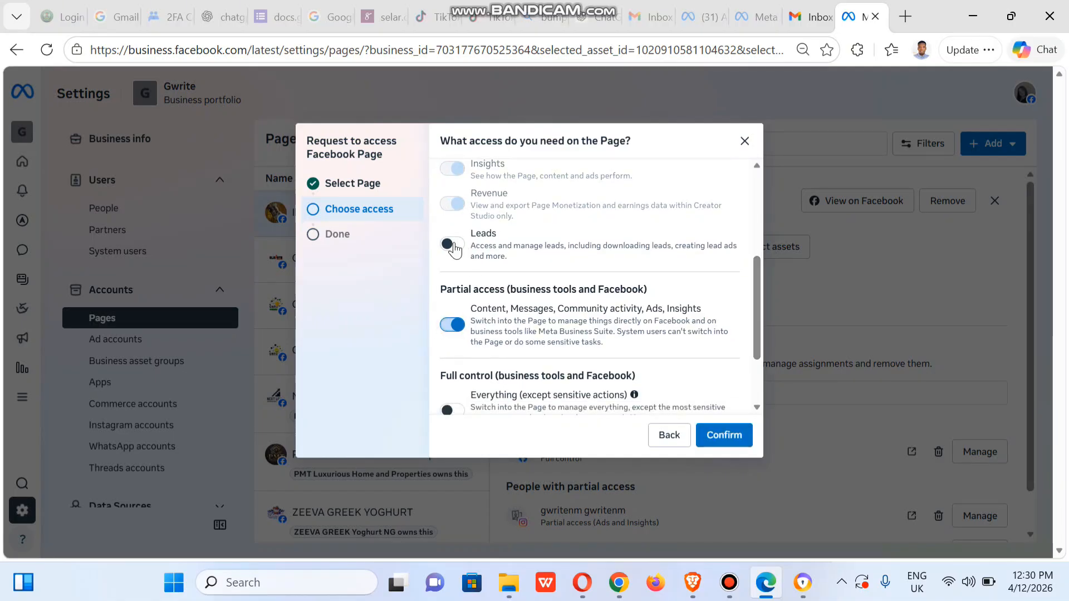
left_click(452, 245)
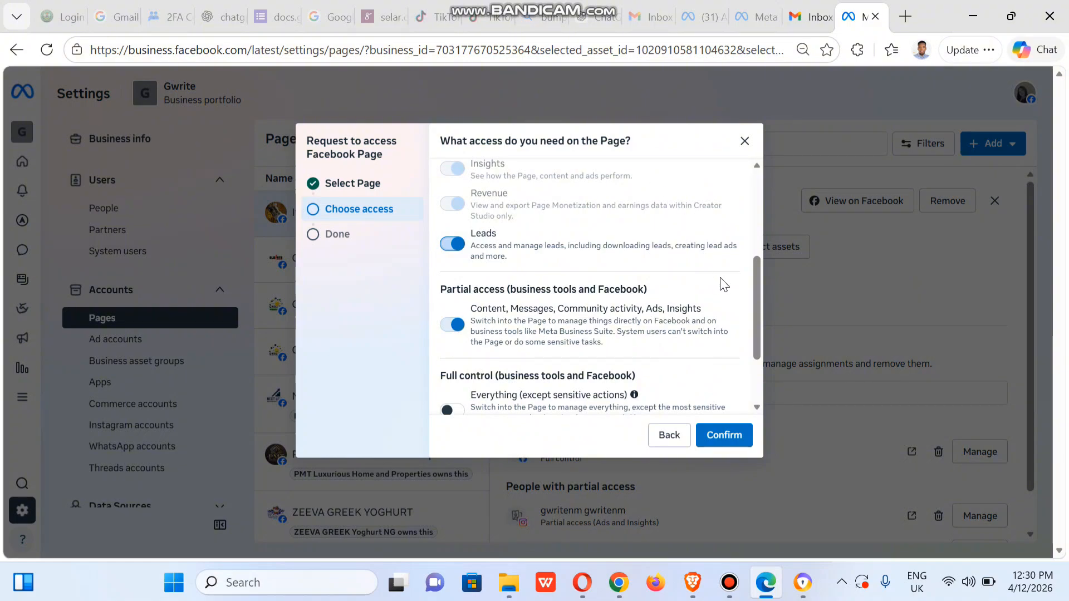
- Try individual Ads and Content permissions in place of the combined business tools and Facebook access, and switch the combined access back on
mouse_move(752, 325)
left_mouse_down()
mouse_move(772, 227)
mouse_move(769, 345)
mouse_move(766, 279)
mouse_move(766, 312)
left_mouse_up()
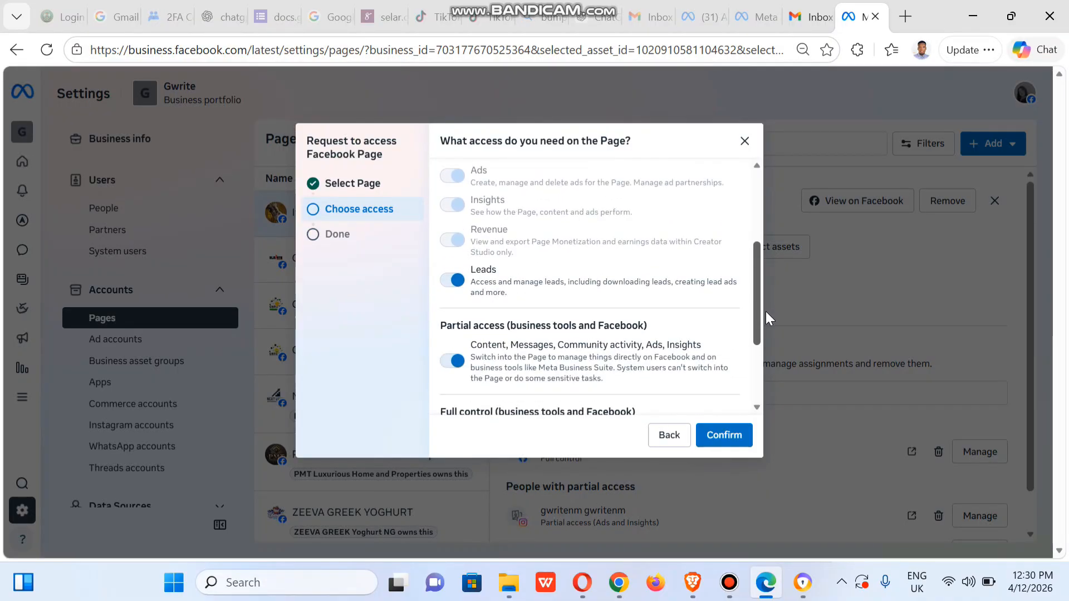
left_click(456, 363)
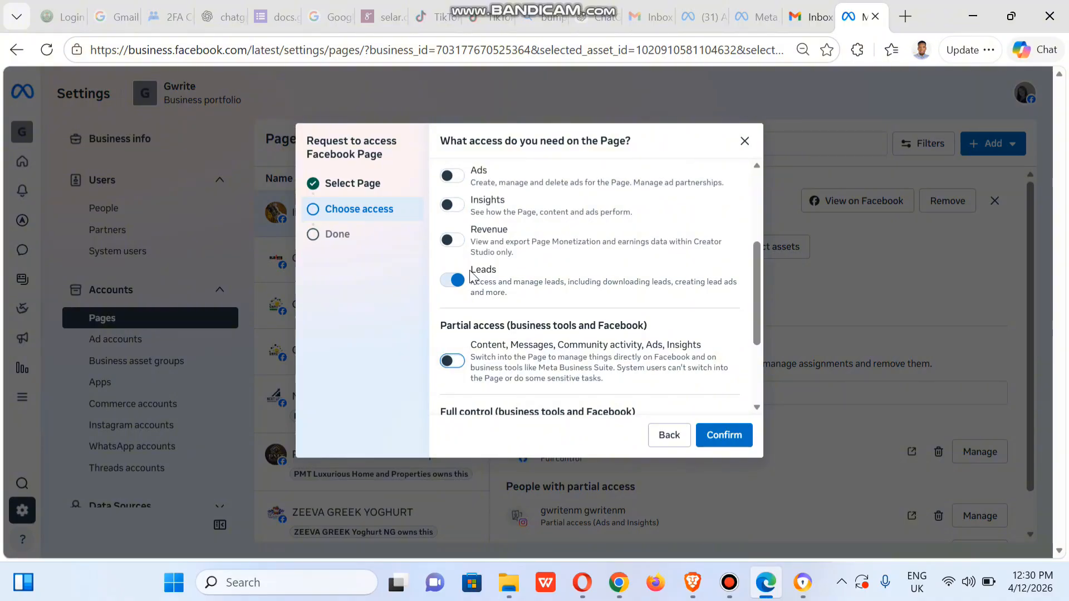
left_click(456, 178)
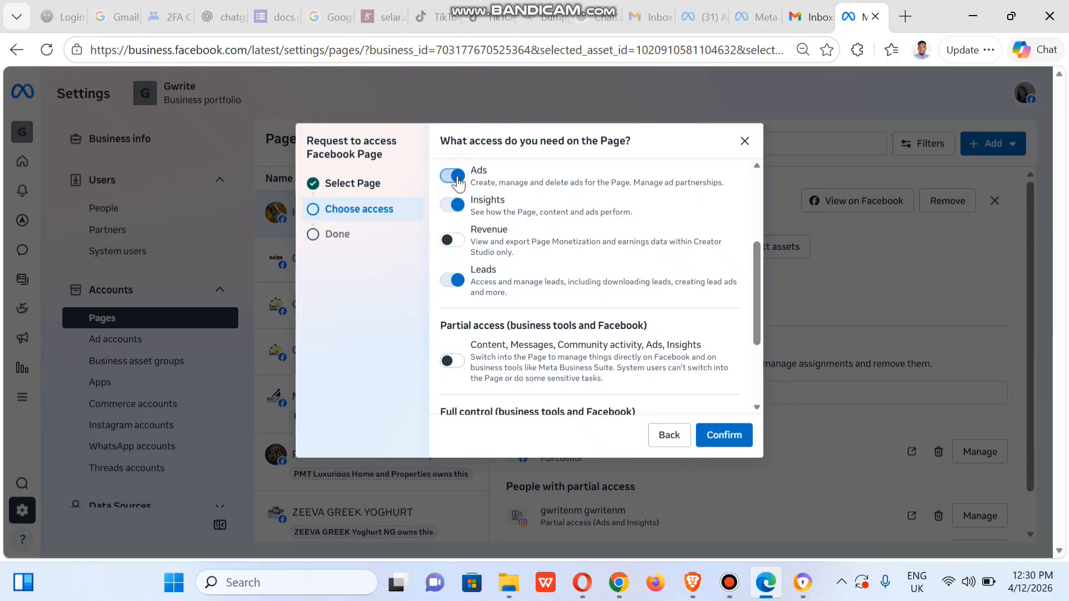
left_click(754, 326)
left_click_drag(754, 325, 755, 256)
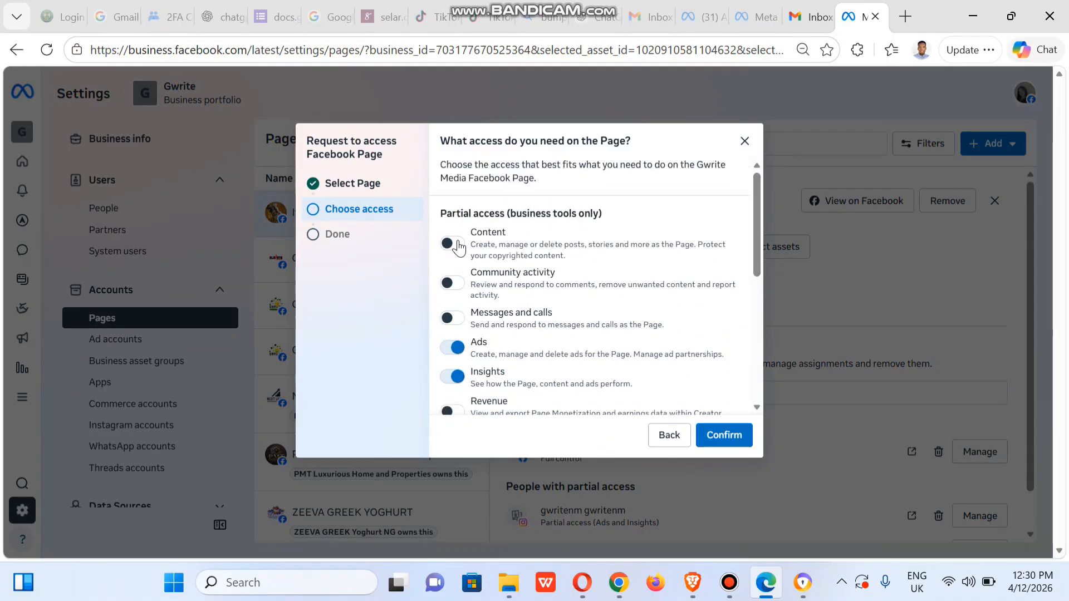
left_click(452, 244)
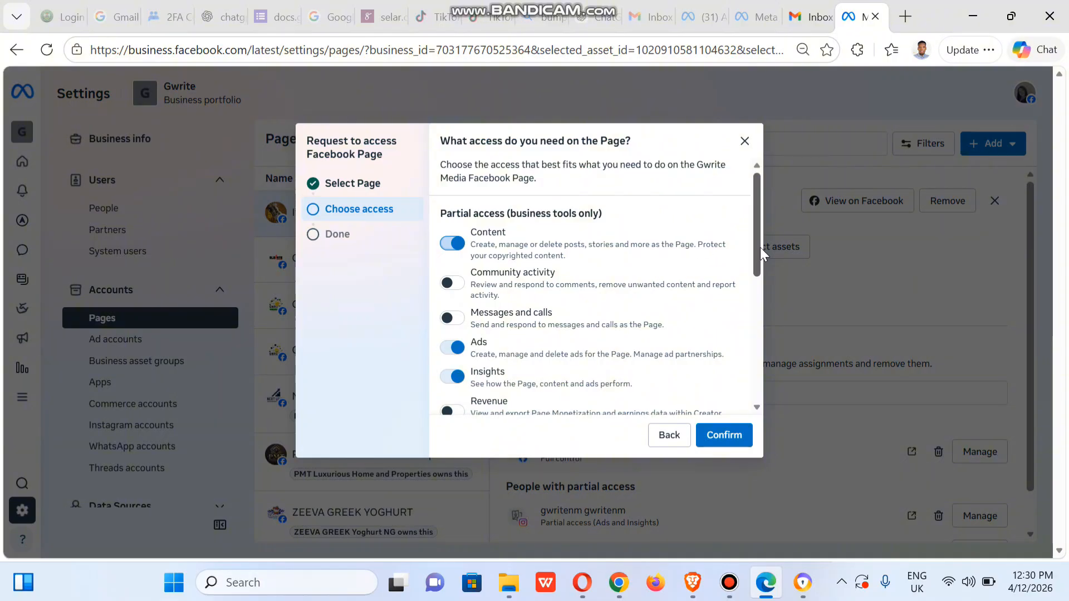
left_click_drag(759, 248, 756, 311)
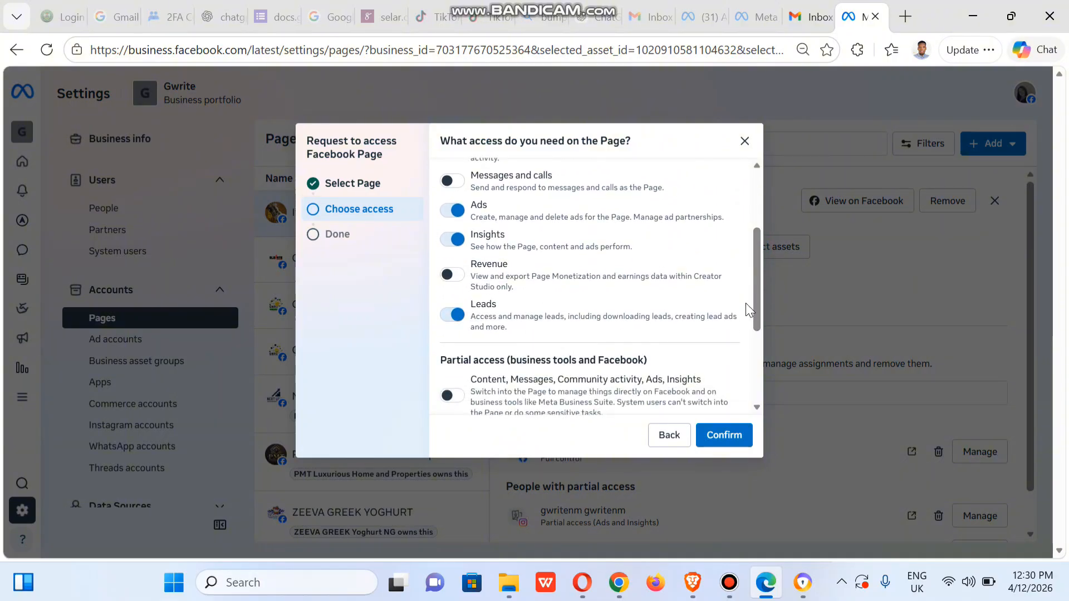
left_click_drag(754, 318, 757, 335)
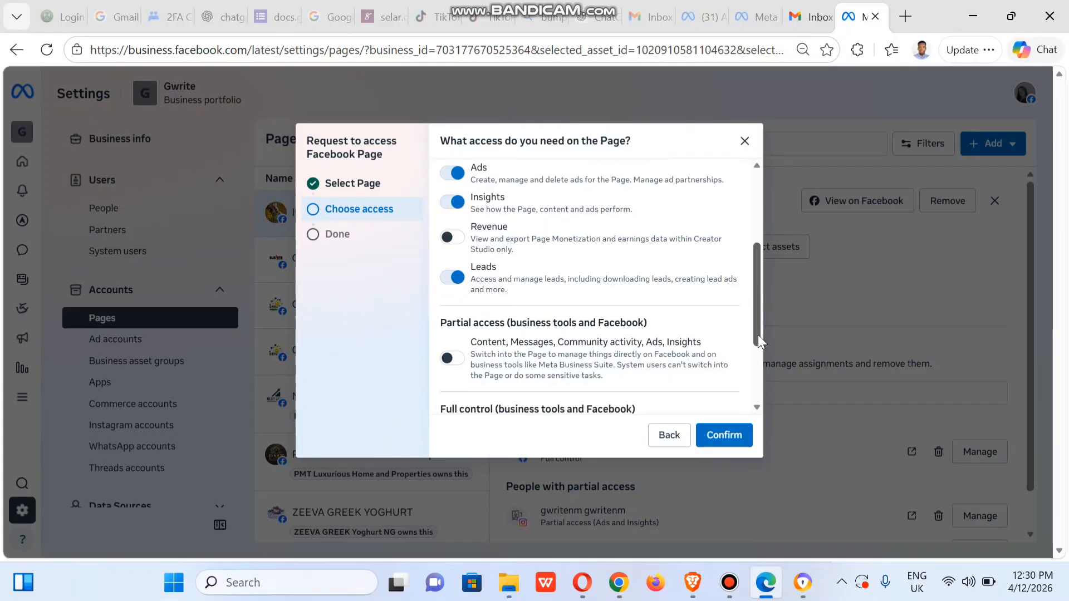
left_click(451, 358)
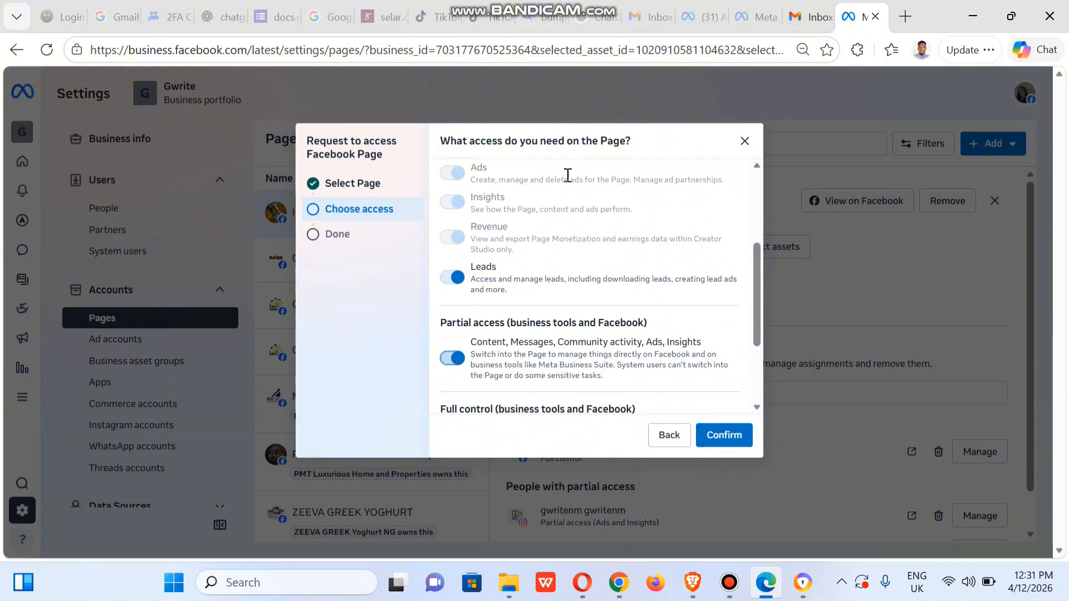
- Confirm the chosen access and send the request for the Gwrite Media Page
left_click_drag(756, 335, 756, 370)
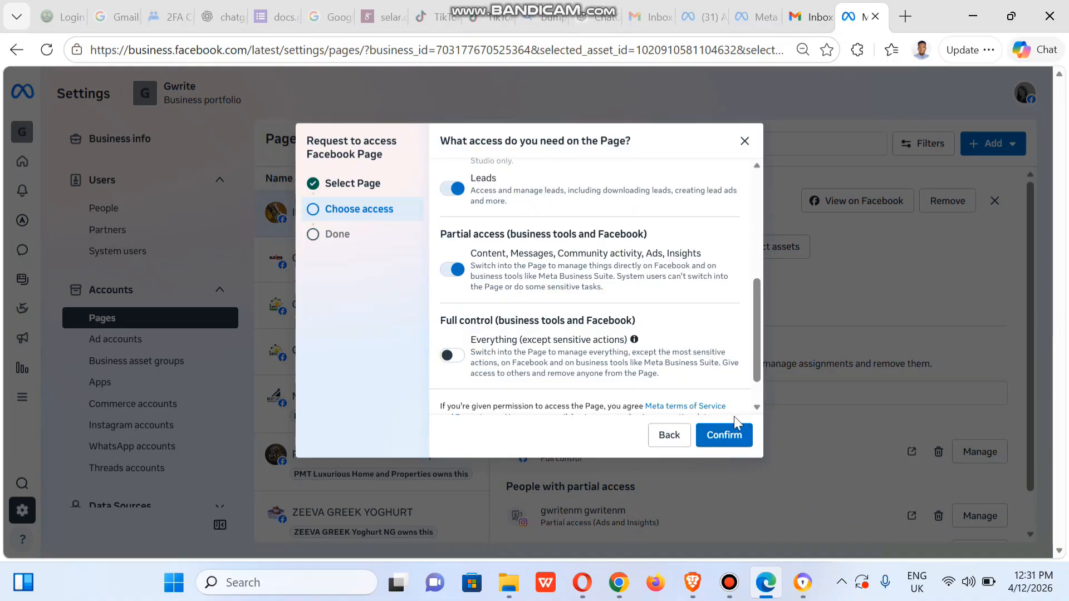
left_click(727, 437)
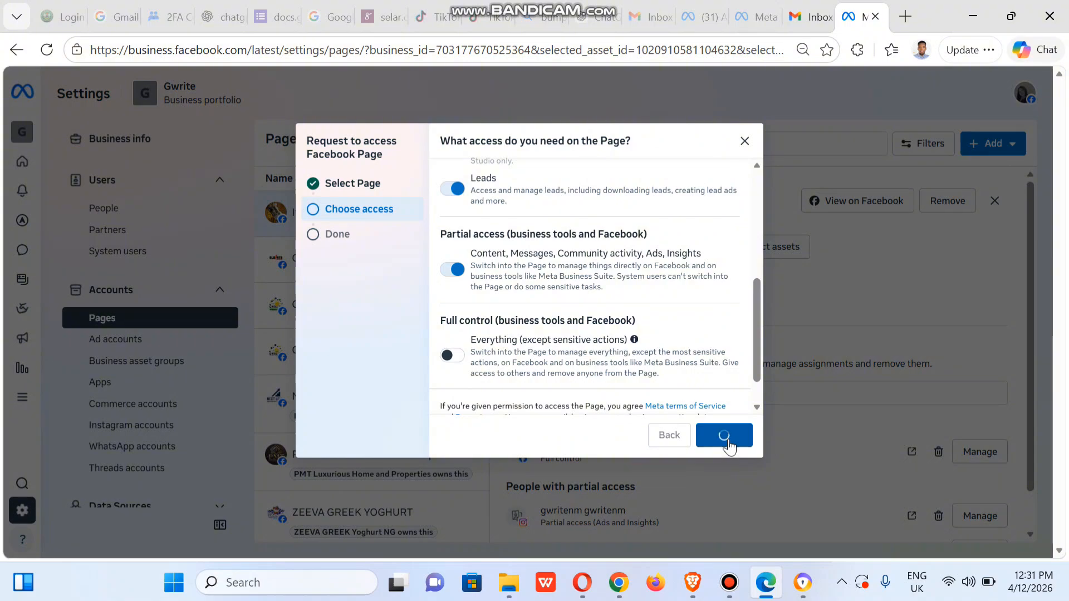
left_click(729, 437)
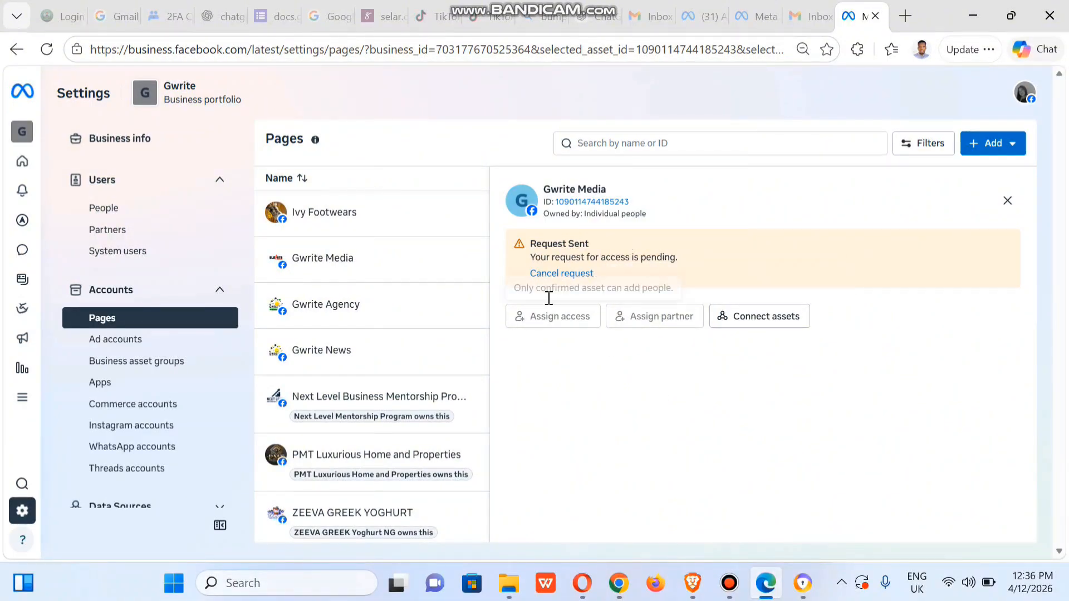
- Reload the Pages settings and assign your own account to Gwrite Media with combined business tools and Facebook partial access plus Leads
left_click(43, 55)
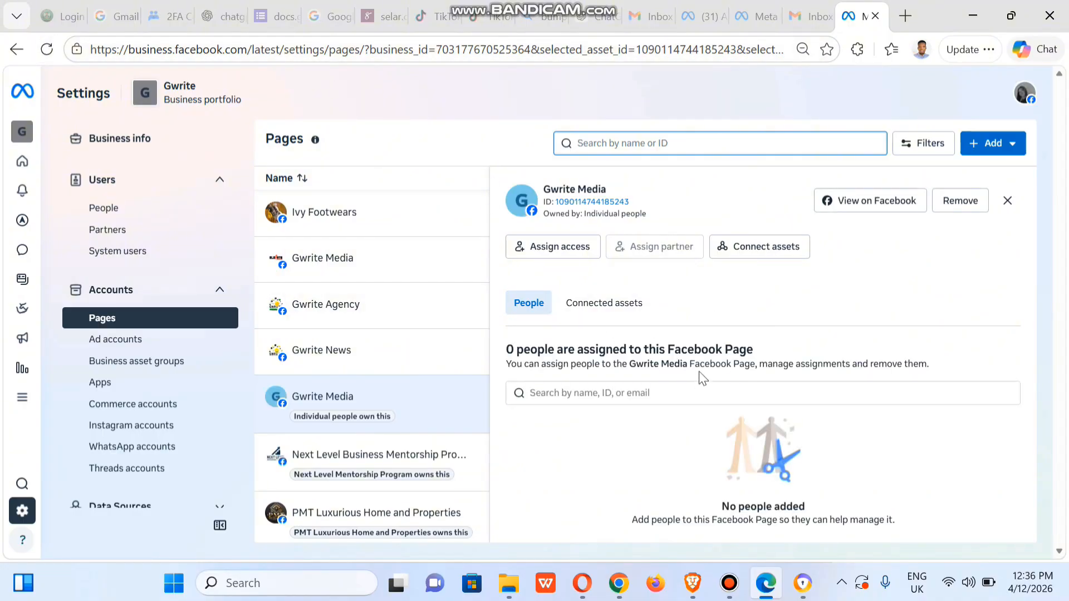
left_click(555, 246)
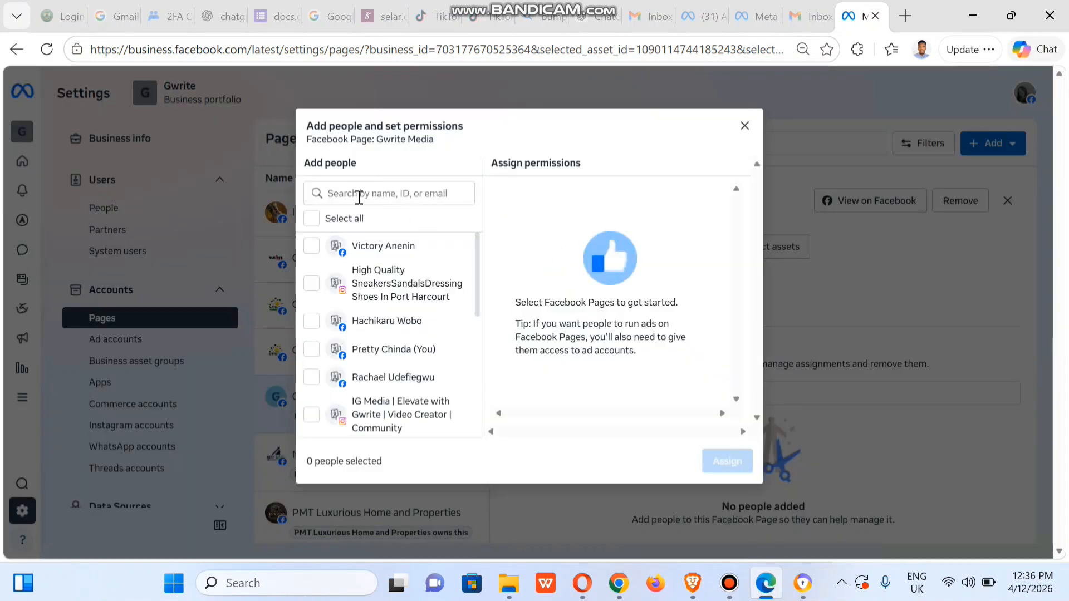
left_click(312, 351)
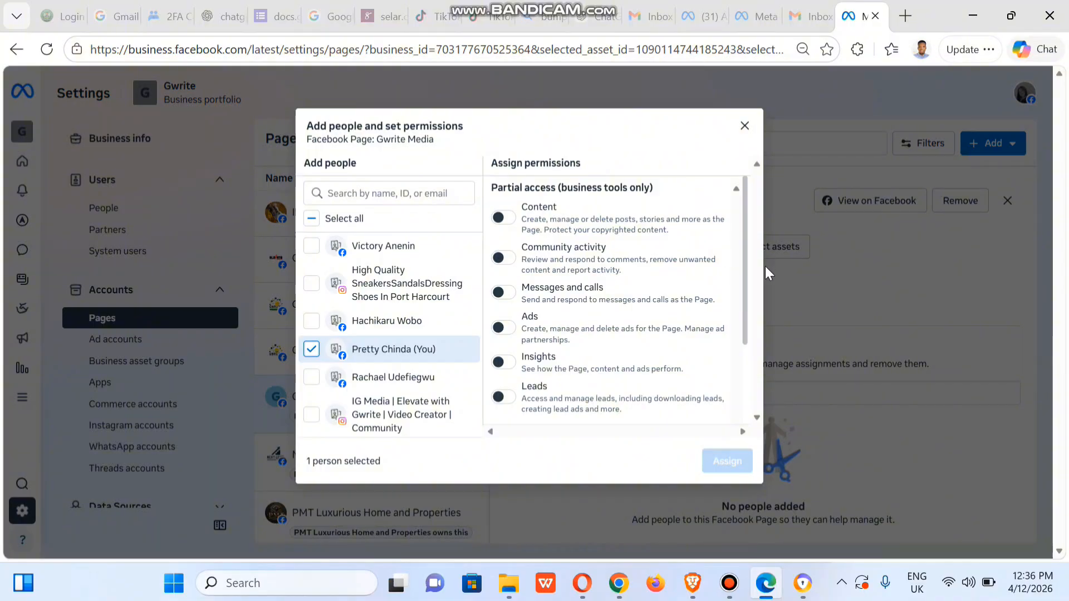
scroll(745, 285, "down", 2)
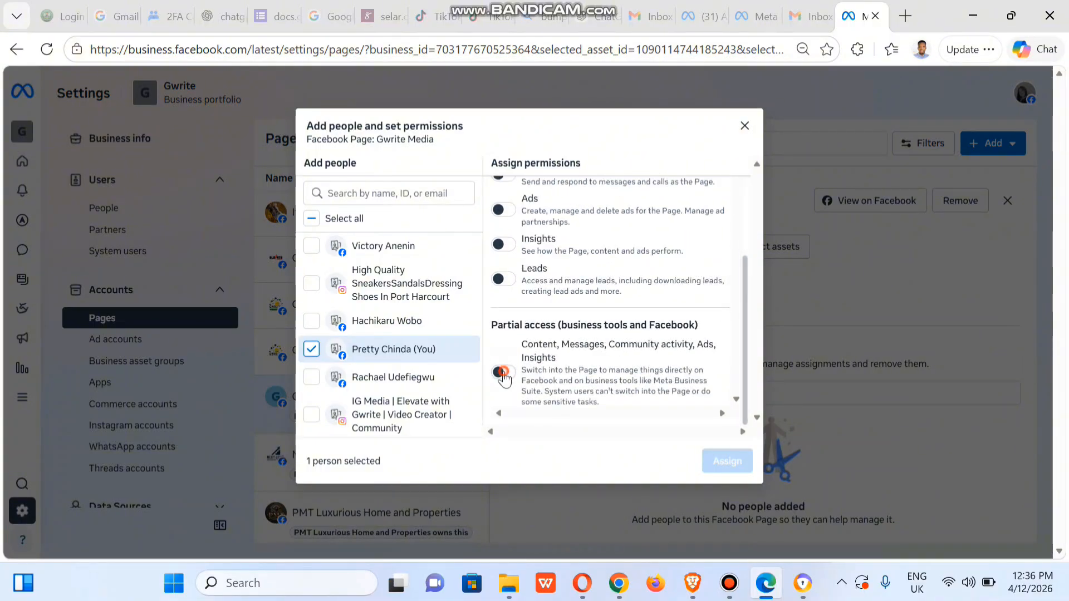
left_click(503, 372)
left_click(503, 280)
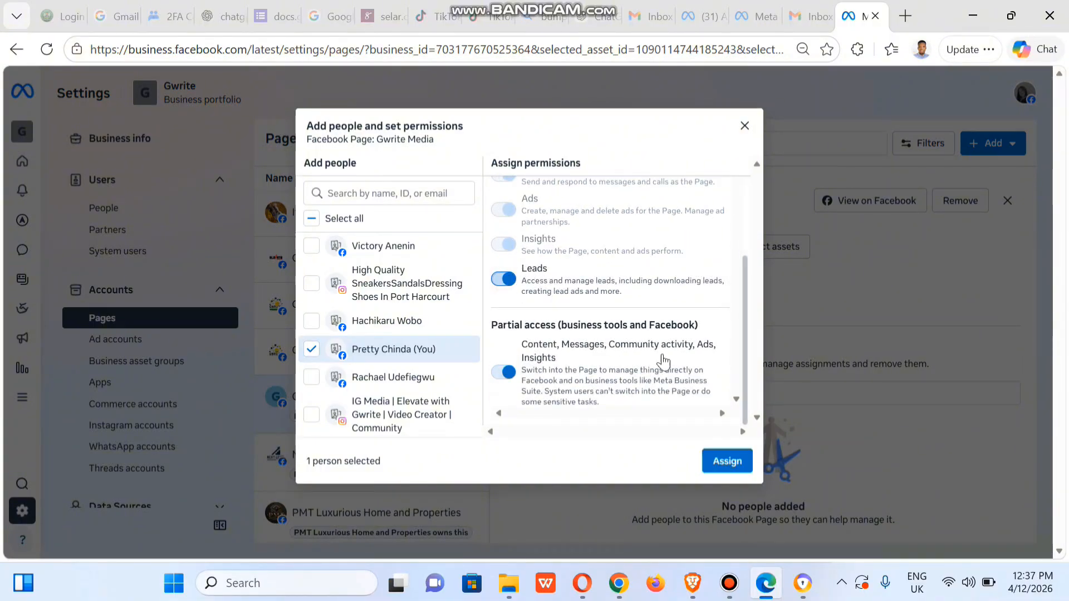
left_click(725, 464)
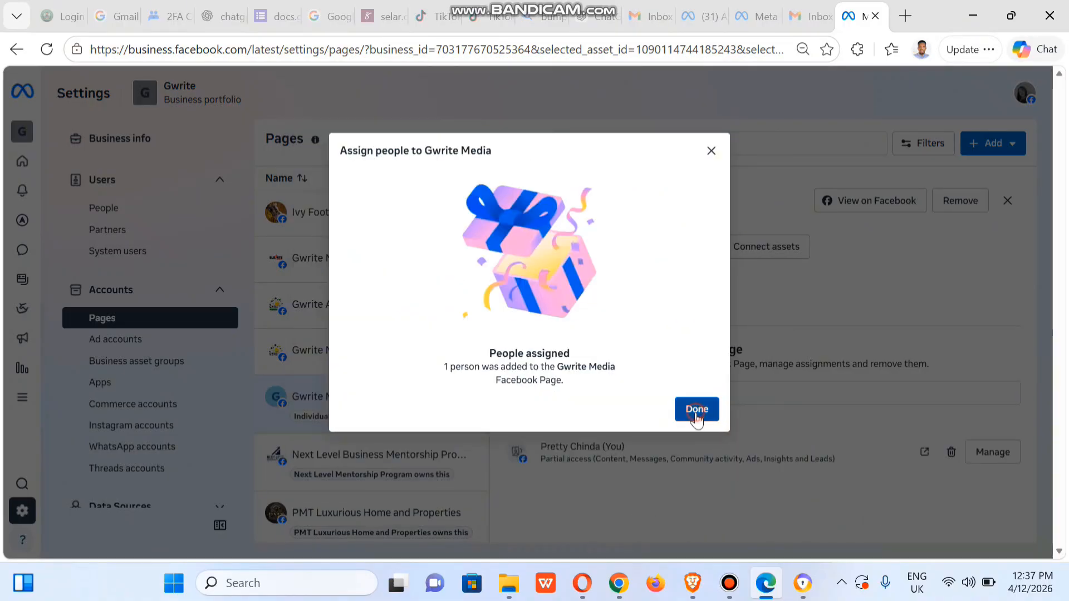
- Finish the people assignment for the Gwrite Media Page
left_click(696, 409)
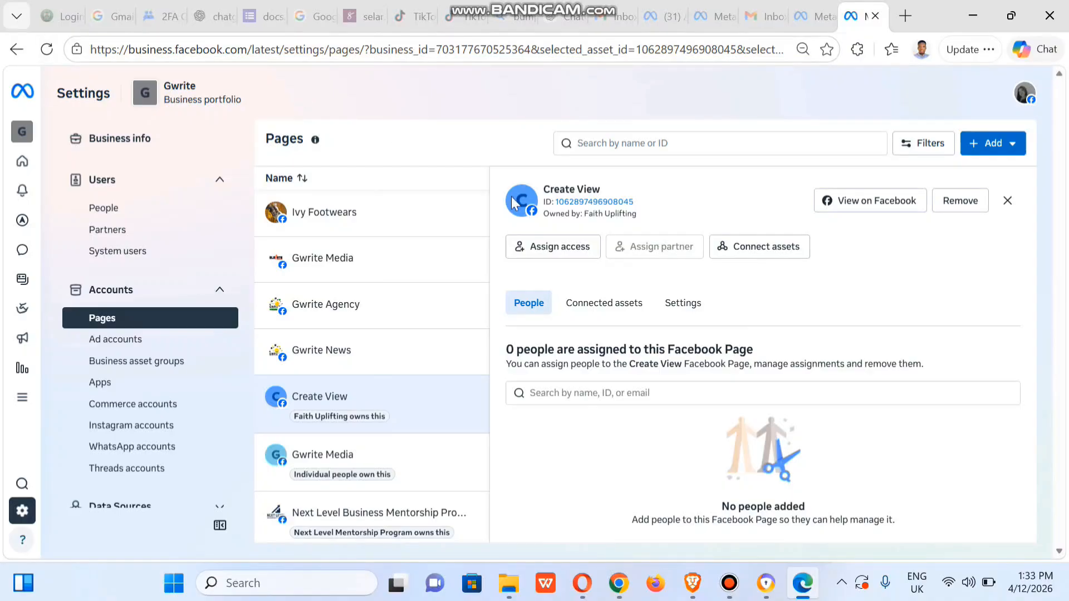
- Assign your own account to the Create View Page with partial access for business tools and Facebook, plus Leads
left_click(551, 249)
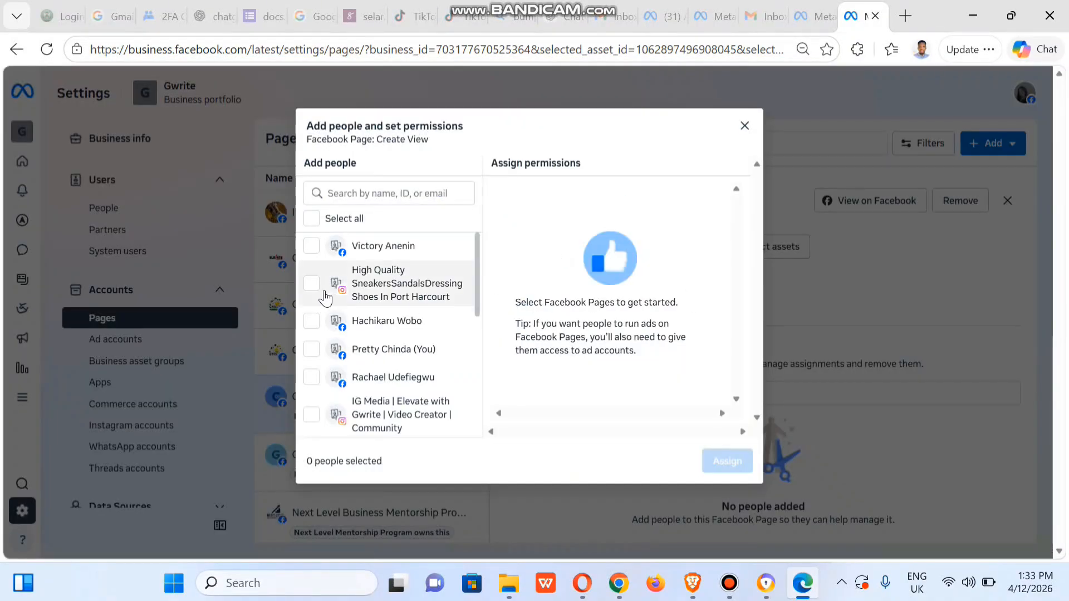
left_click(311, 350)
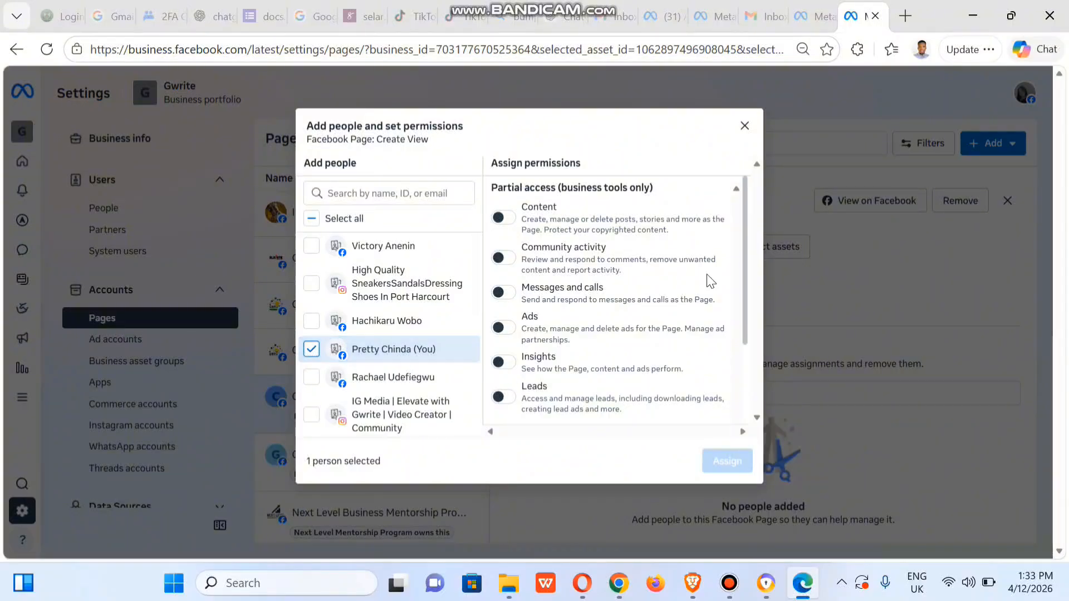
left_click_drag(742, 267, 743, 396)
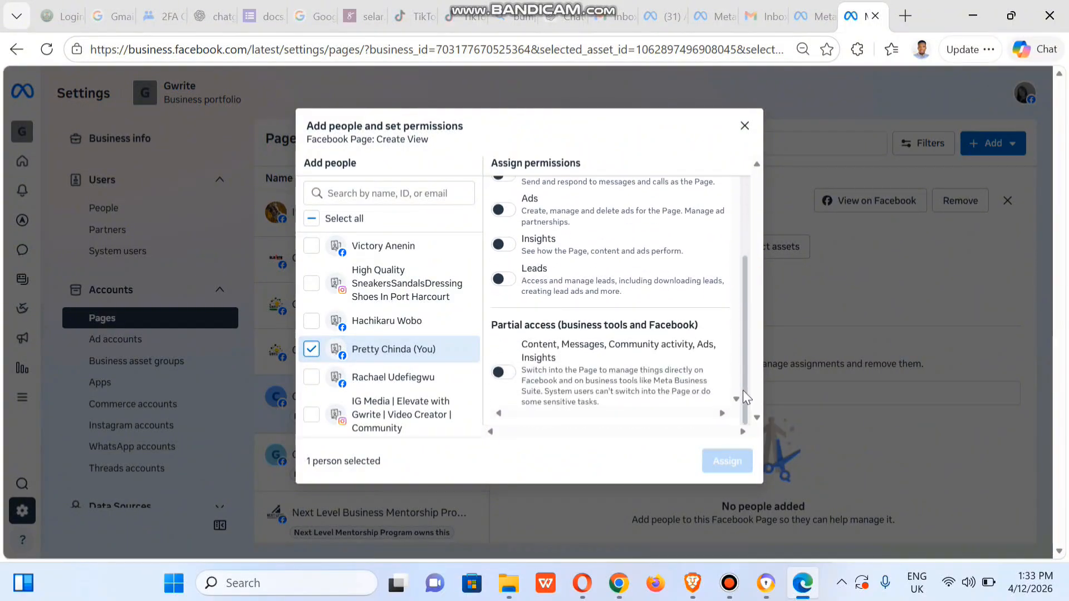
left_click(498, 373)
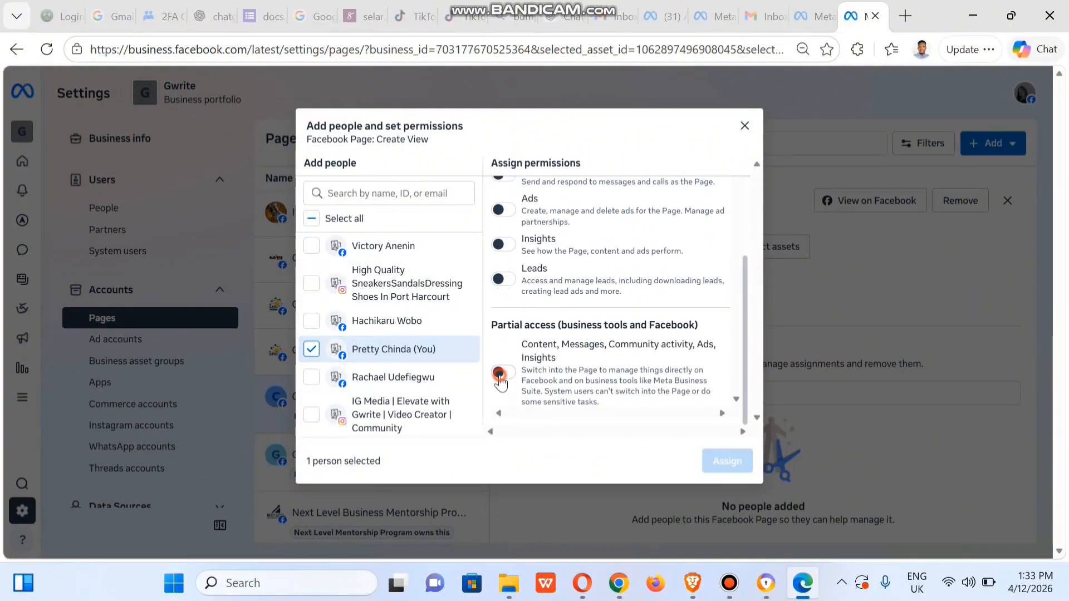
left_click(506, 280)
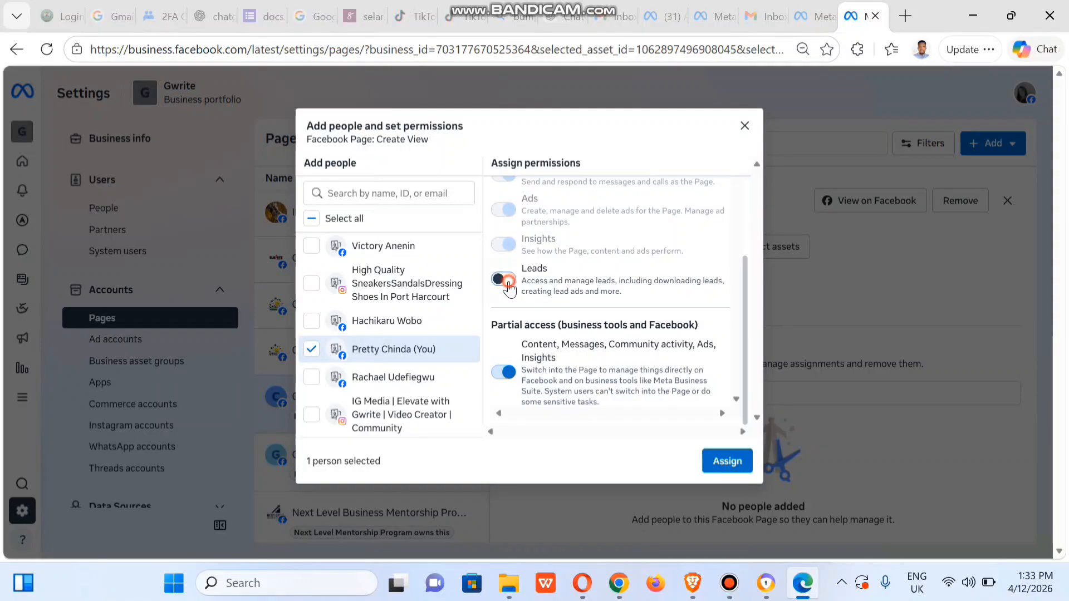
left_click(725, 465)
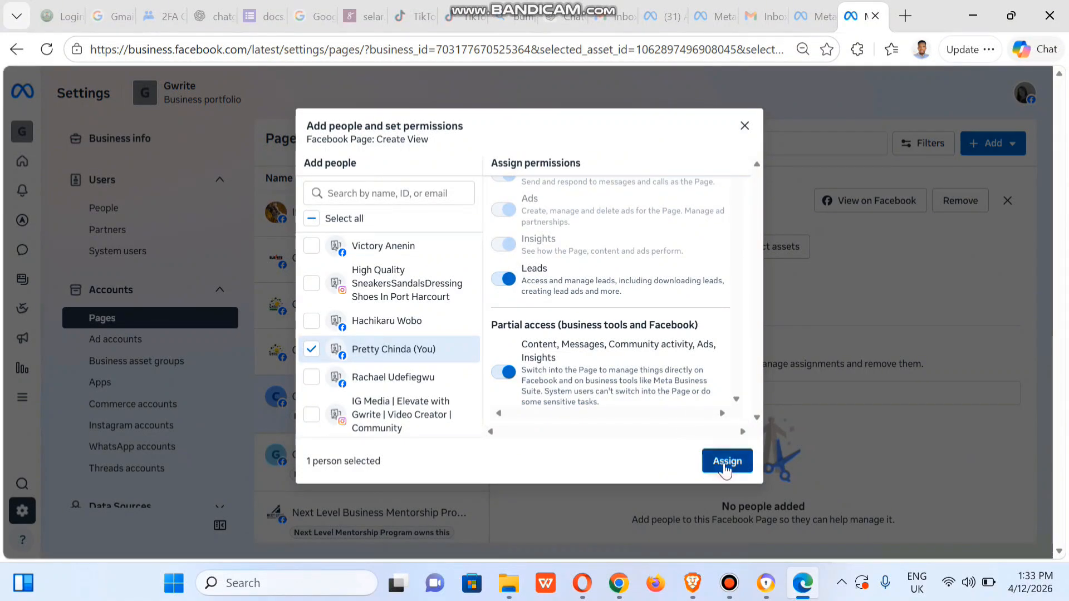